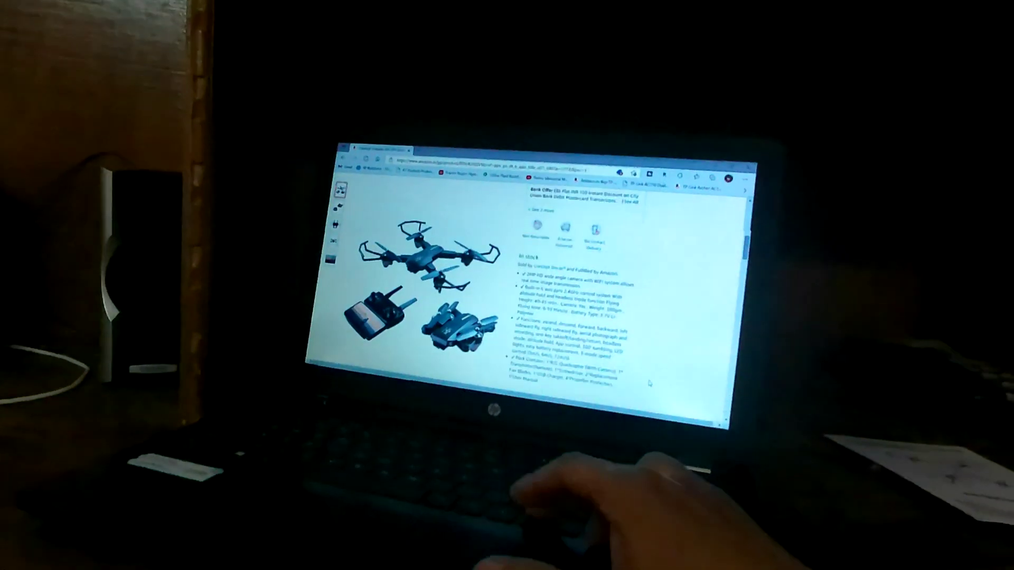
pyautogui.scroll(8, 555, 301)
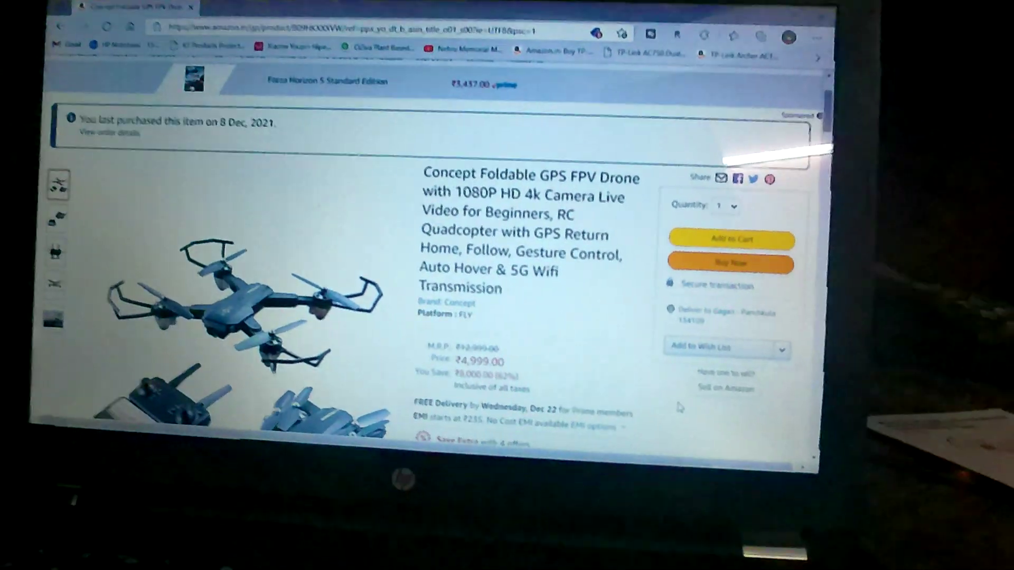